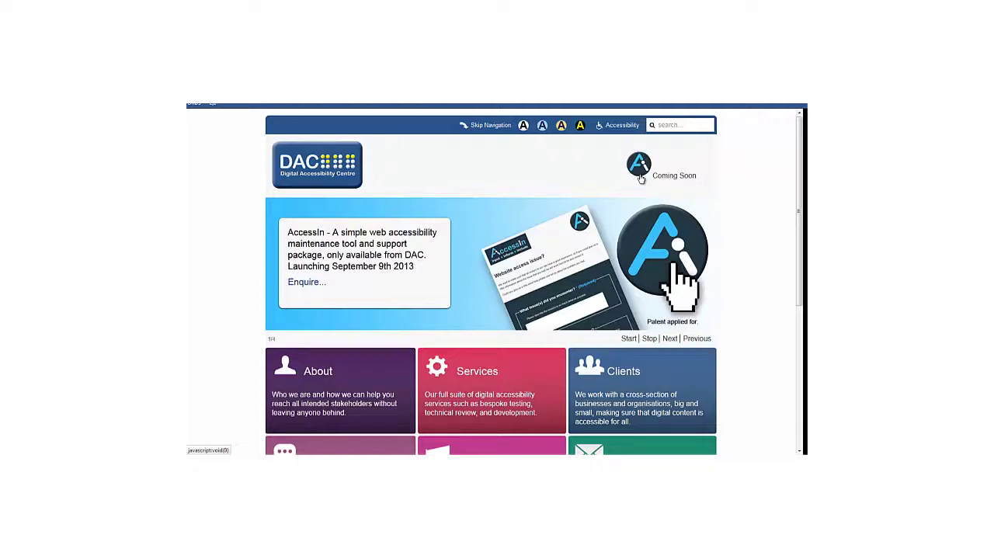
Open the AccessIn 'Coming Soon' popup form and drag it into position to review its sections.
{"action": "left_click", "coordinate": [638, 176]}
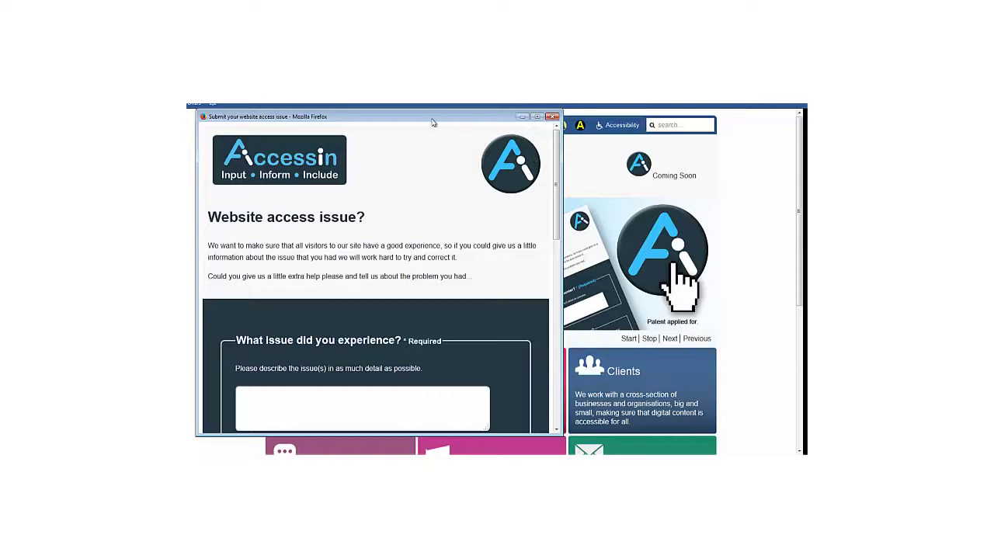
{"action": "left_click_drag", "start_coordinate": [432, 121], "coordinate": [463, 126]}
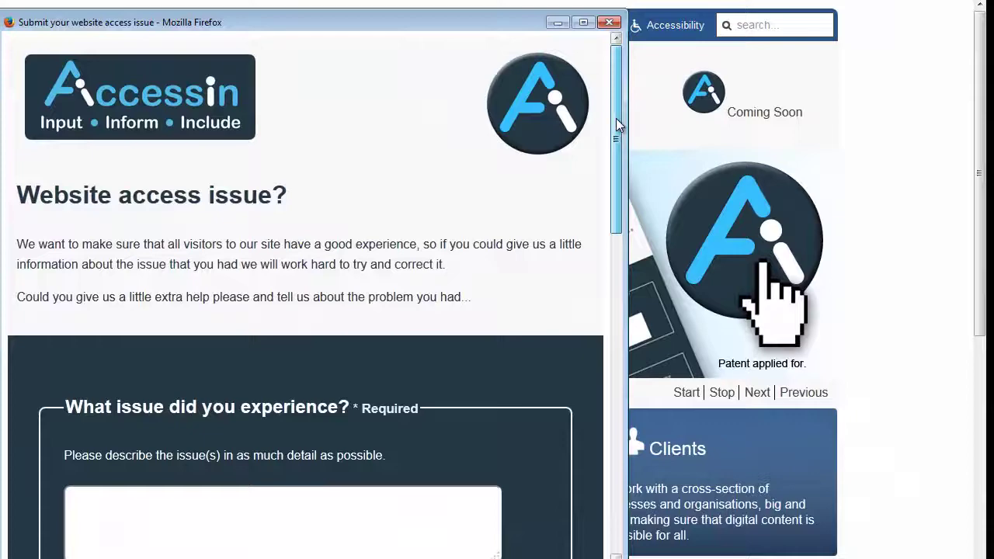
{"action": "mouse_move", "coordinate": [616, 119]}
{"action": "left_mouse_down"}
{"action": "mouse_move", "coordinate": [564, 346]}
{"action": "mouse_move", "coordinate": [574, 441]}
{"action": "mouse_move", "coordinate": [617, 375]}
{"action": "mouse_move", "coordinate": [610, 106]}
{"action": "left_mouse_up"}
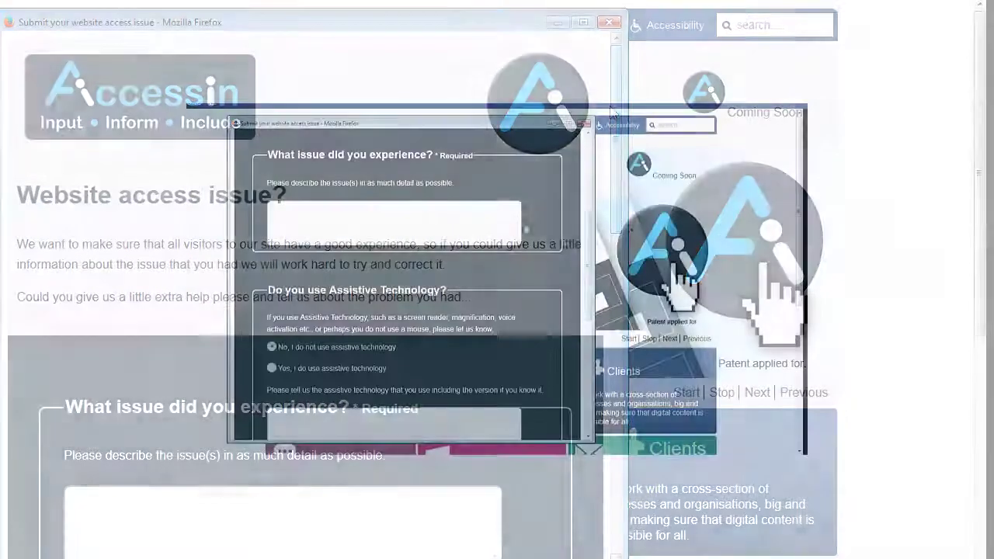
Answer Yes to assistive technology use, note 'JAWS version 13.', and paste the contact email address.
{"action": "left_click", "coordinate": [375, 231]}
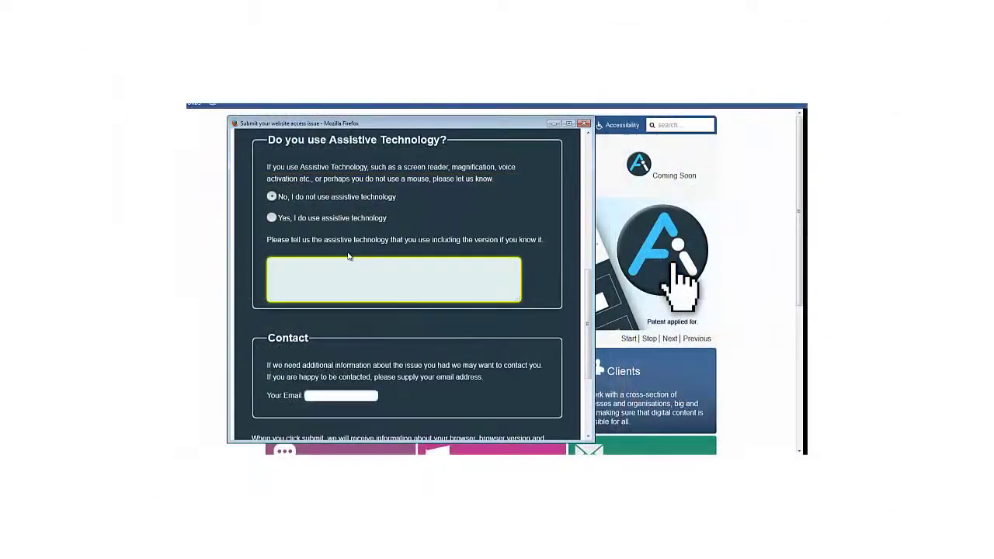
{"action": "left_click", "coordinate": [282, 220]}
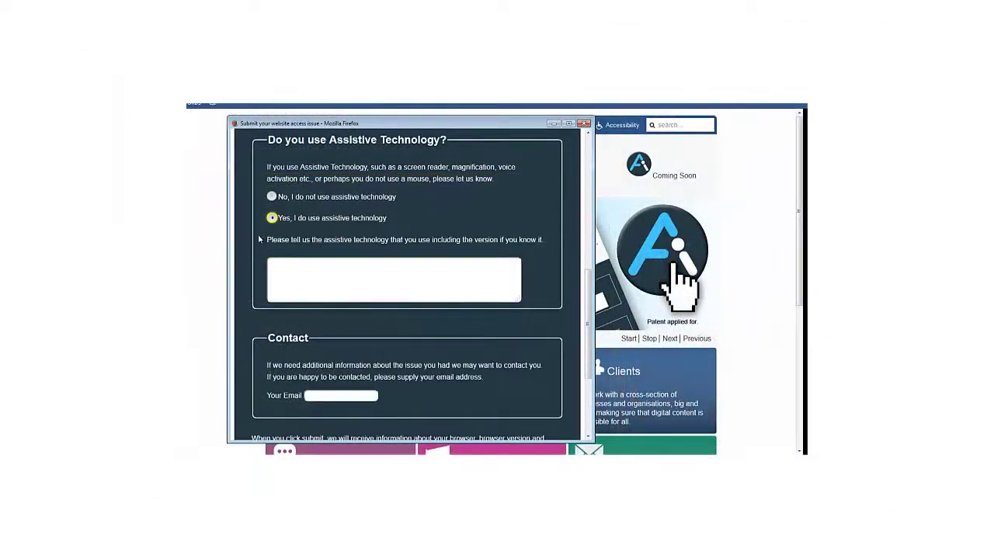
{"action": "key", "text": "Tab"}
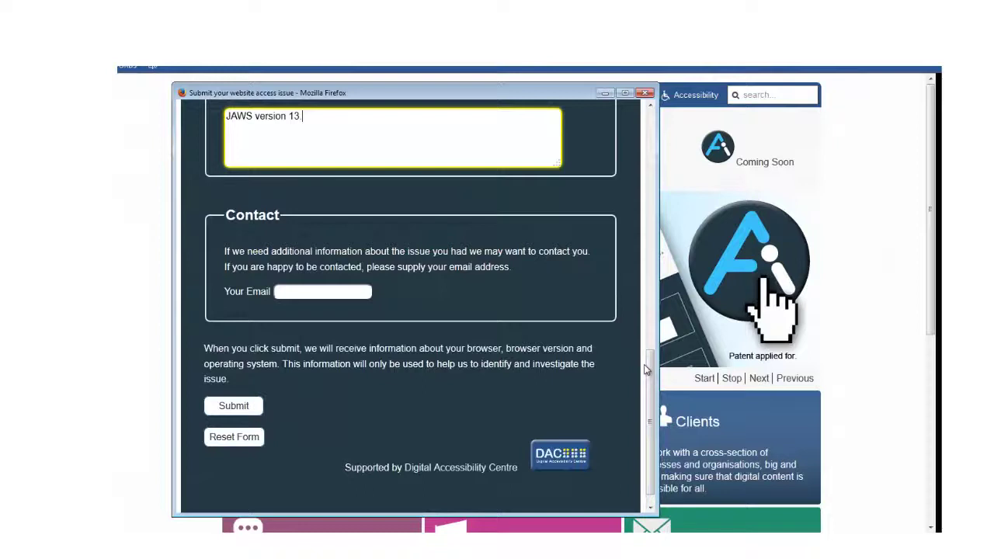
{"action": "left_click", "coordinate": [334, 295]}
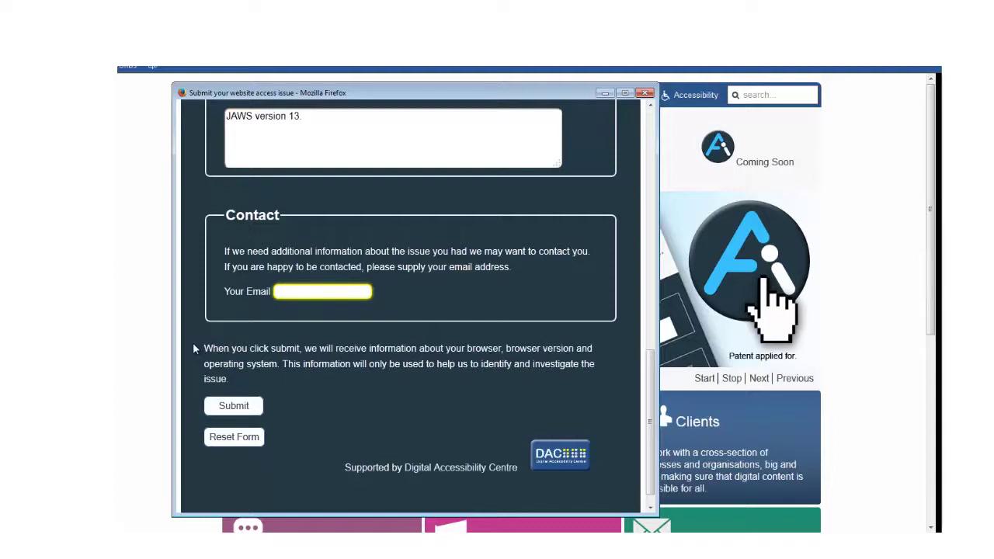
{"action": "key", "text": "ctrl+v"}
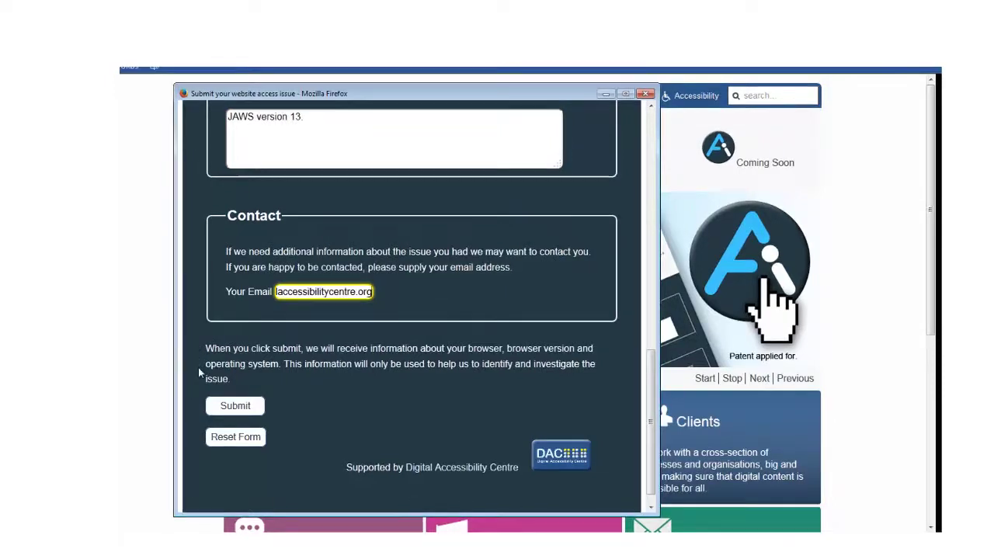
Submit the completed feedback form to reach the Thank You confirmation.
{"action": "left_click", "coordinate": [216, 412]}
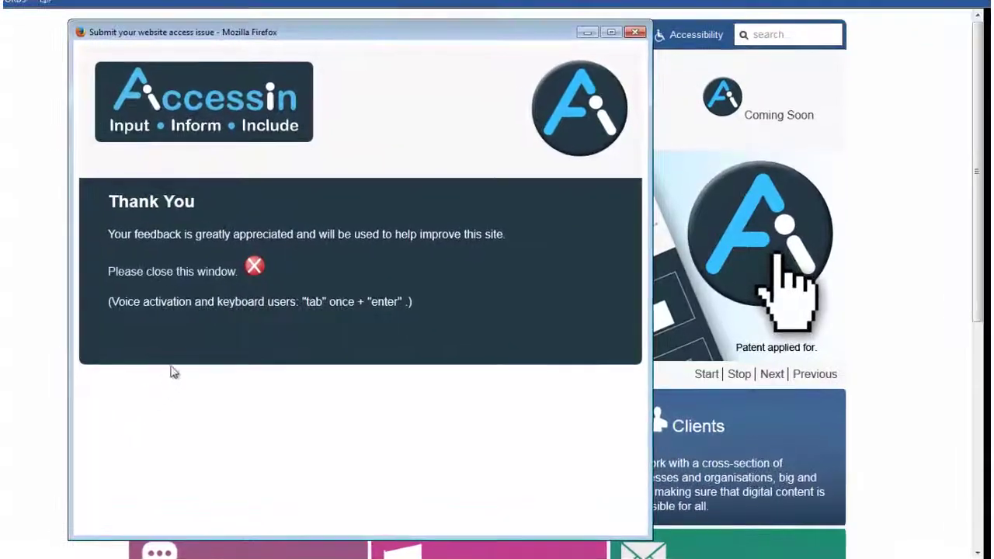
Close the confirmation popup with its 'Please close this window.' link.
{"action": "left_click", "coordinate": [200, 278]}
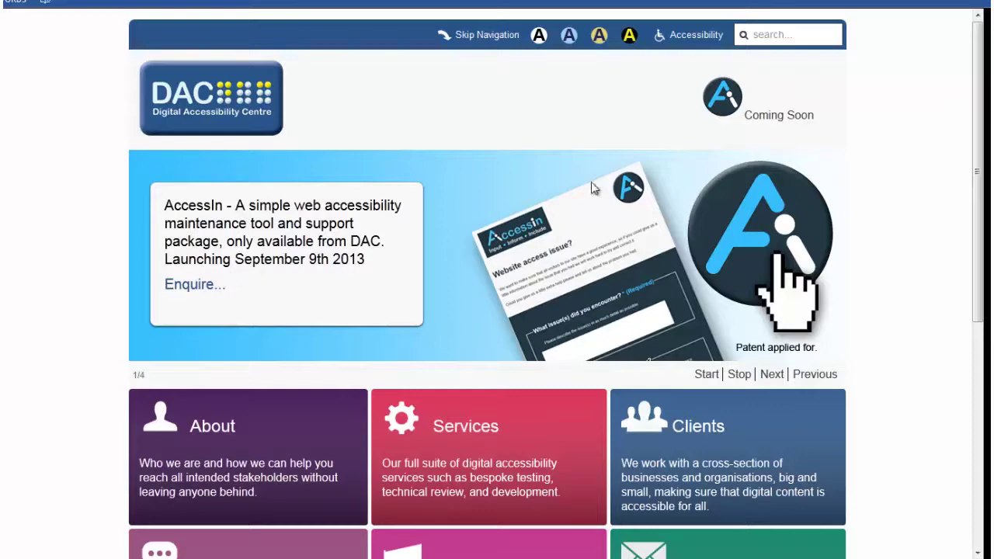